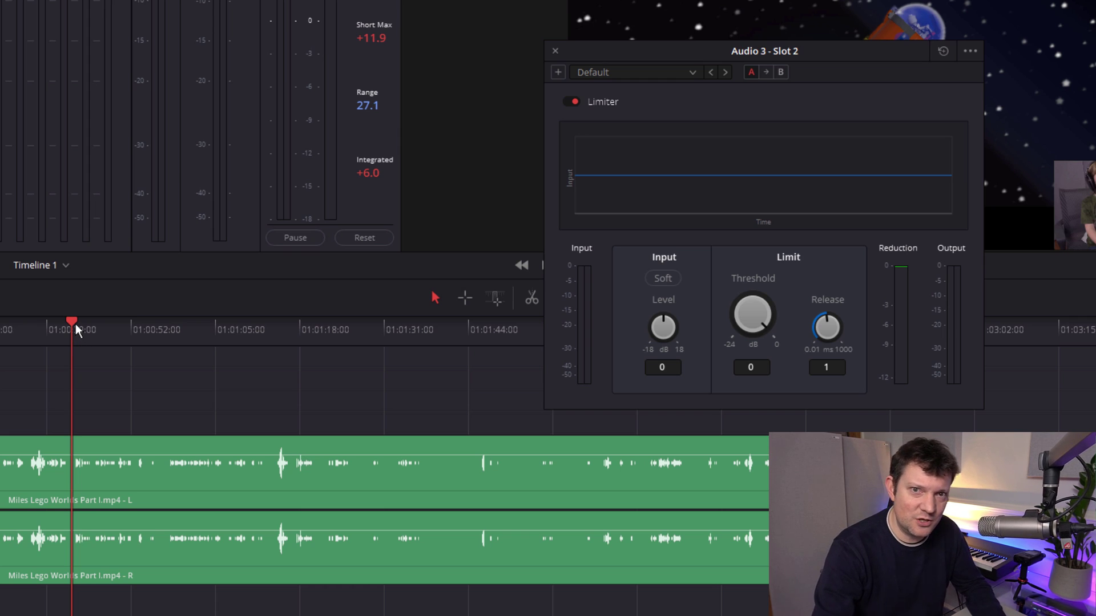
key(space)
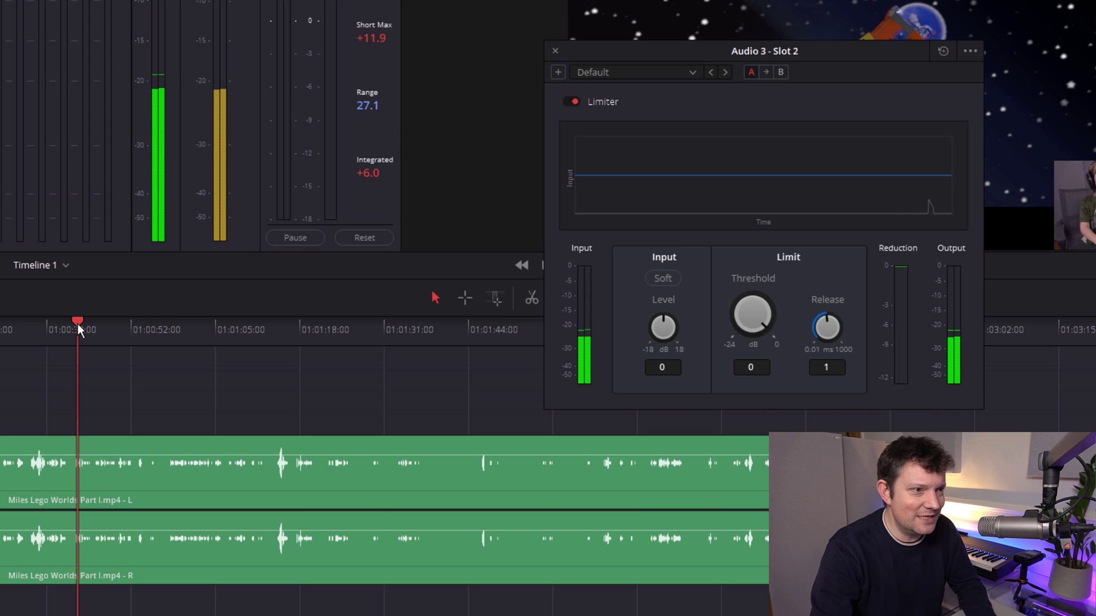
key(space)
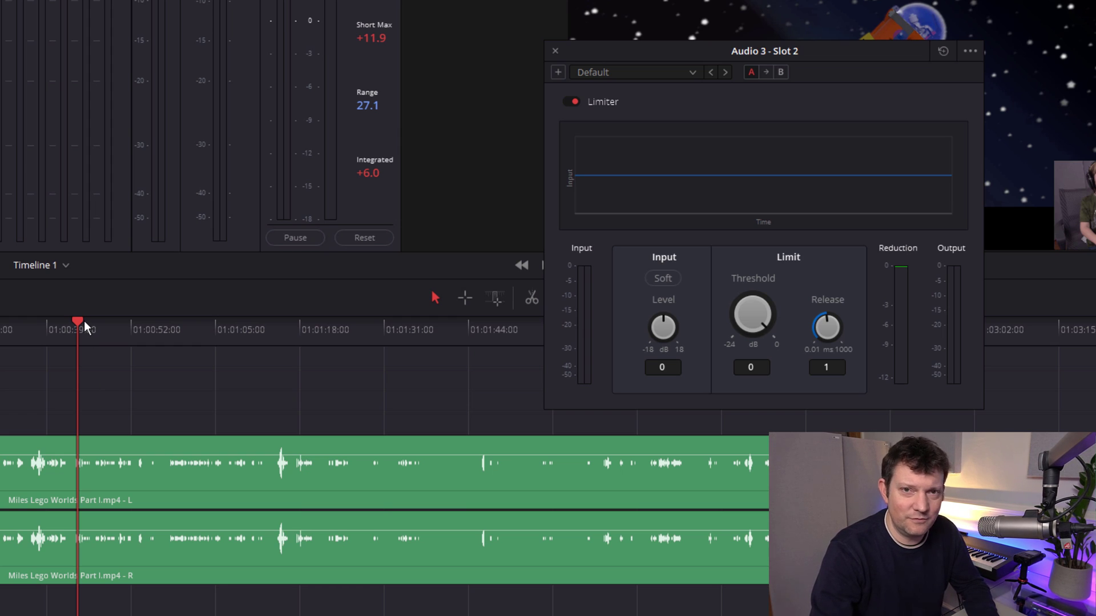
key(space)
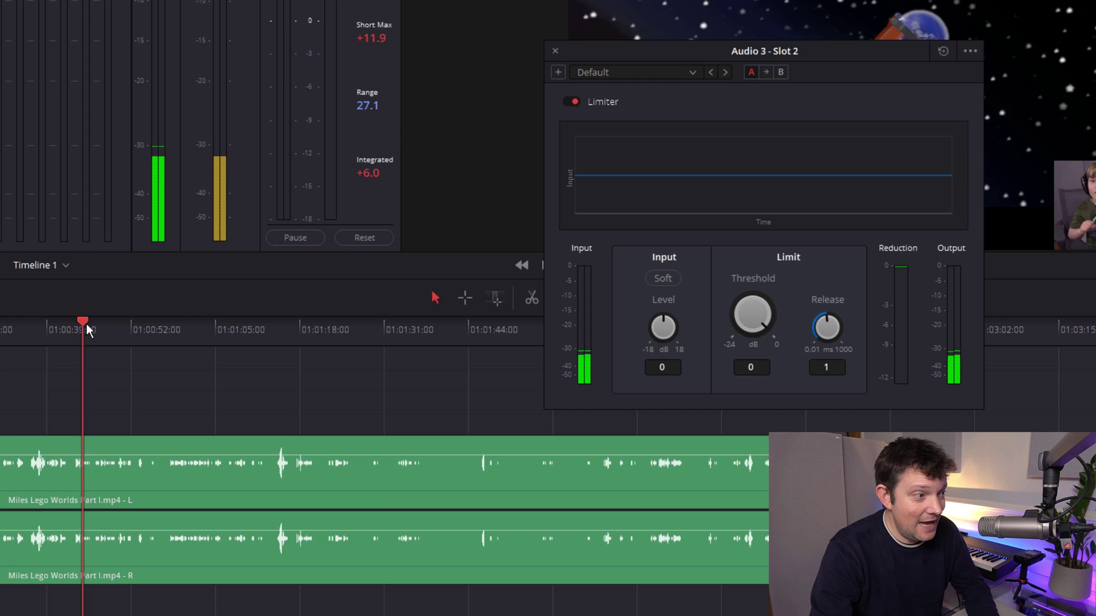
key(space)
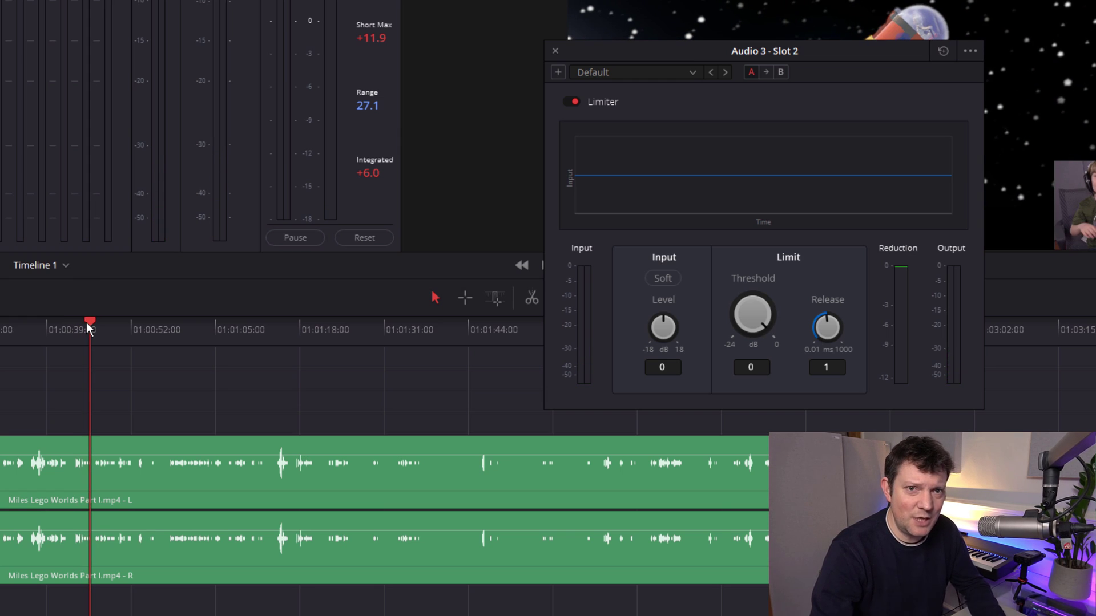
key(space)
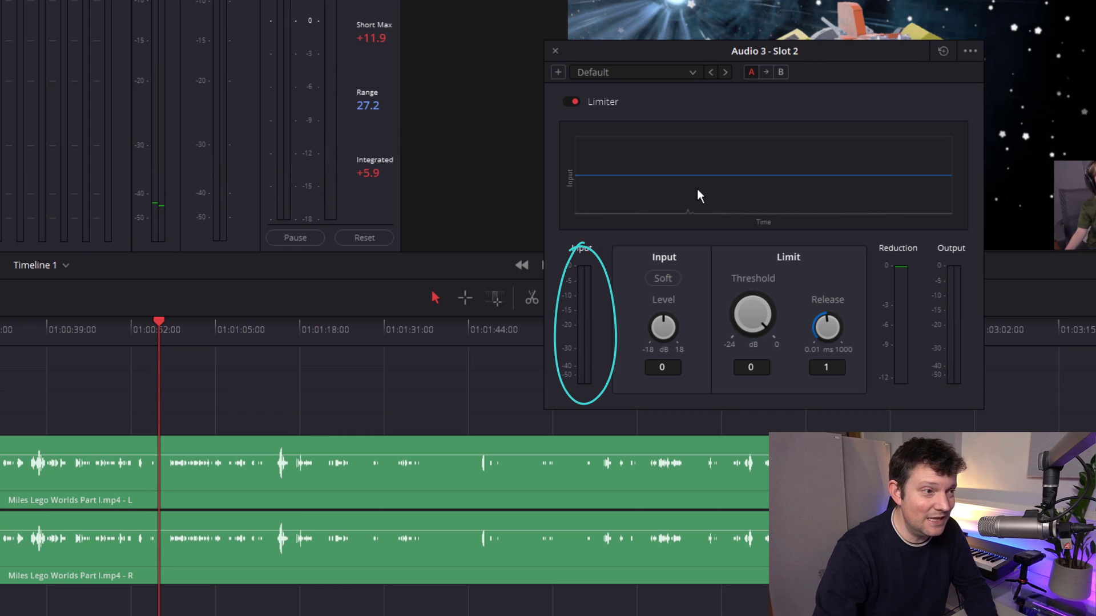
key(space)
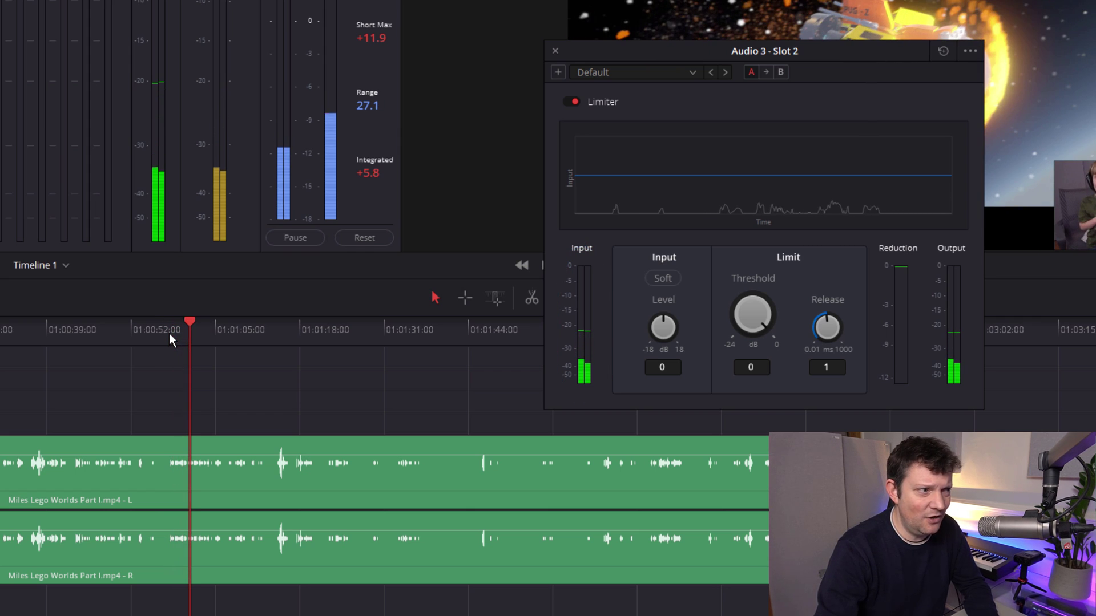
key(space)
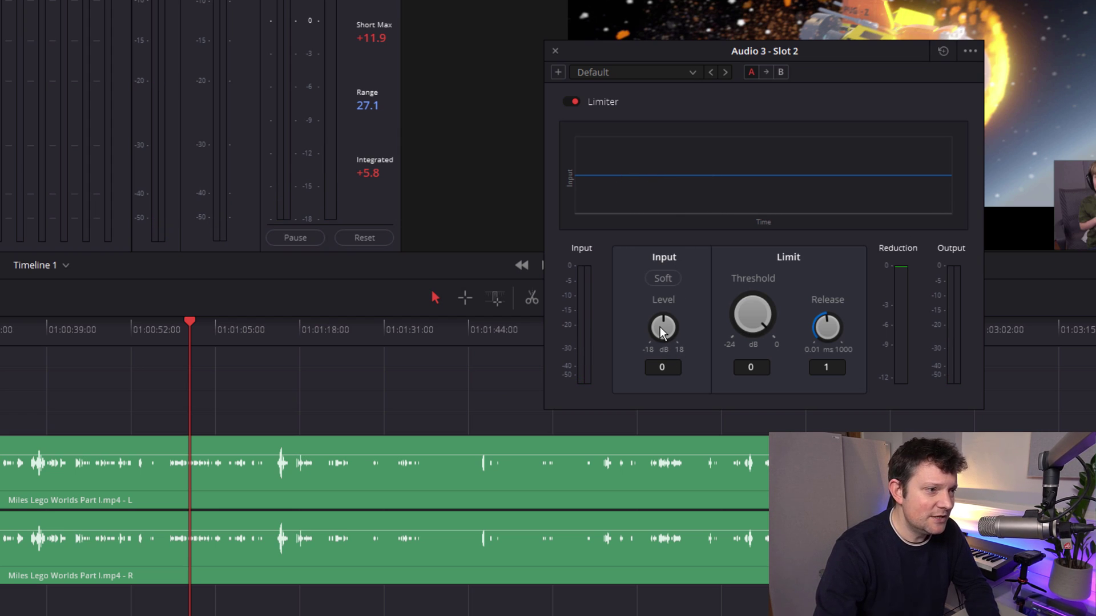
Push the Limiter input level up to 15 dB and restart playback from an earlier point.
drag(660, 326, 676, 325)
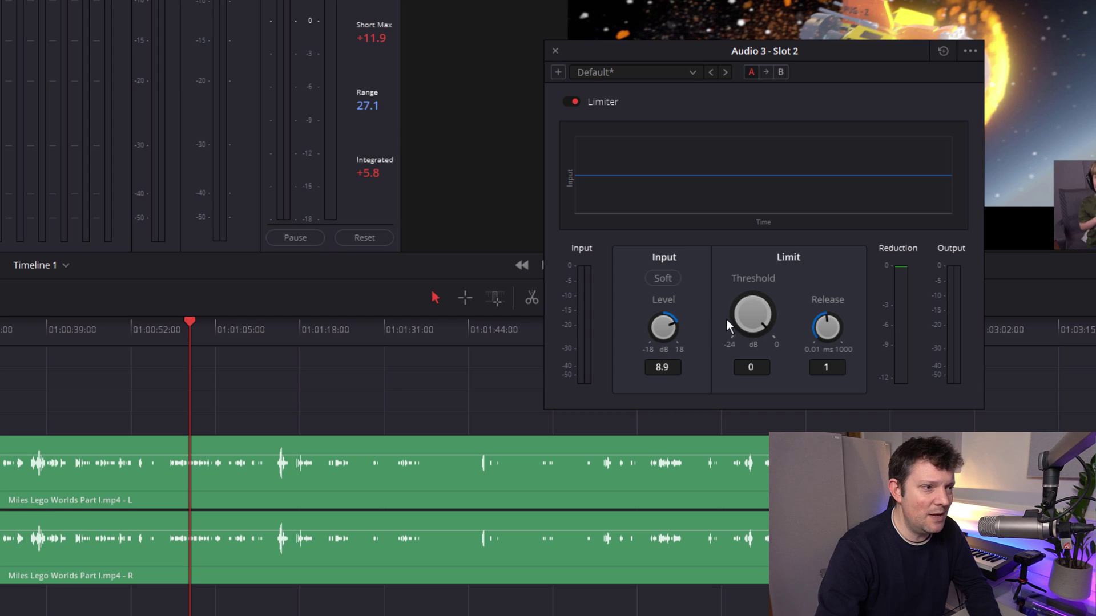
drag(751, 317, 770, 313)
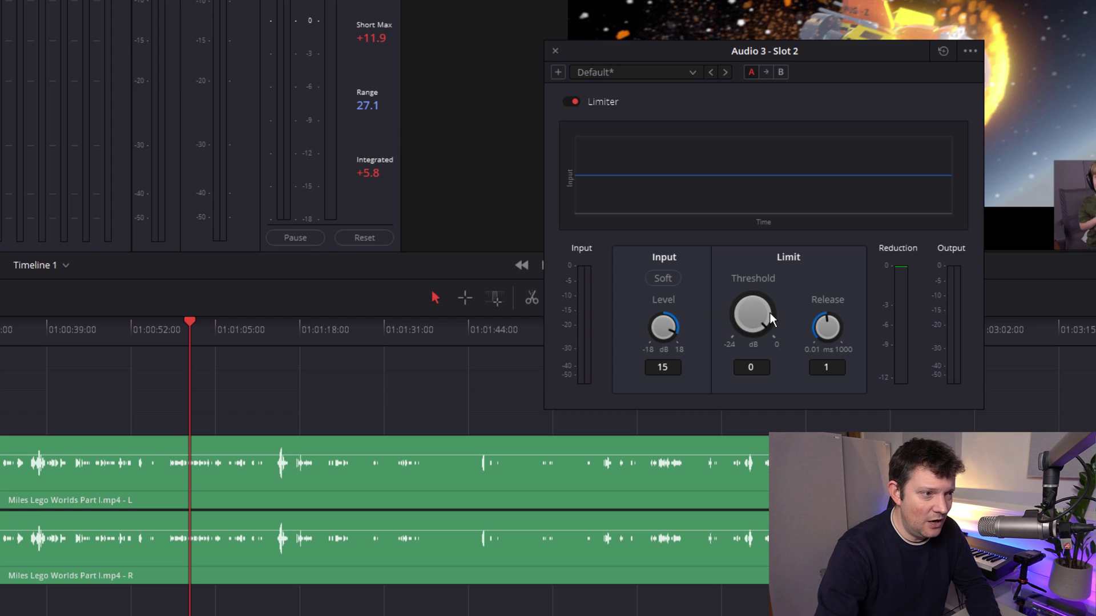
click(172, 329)
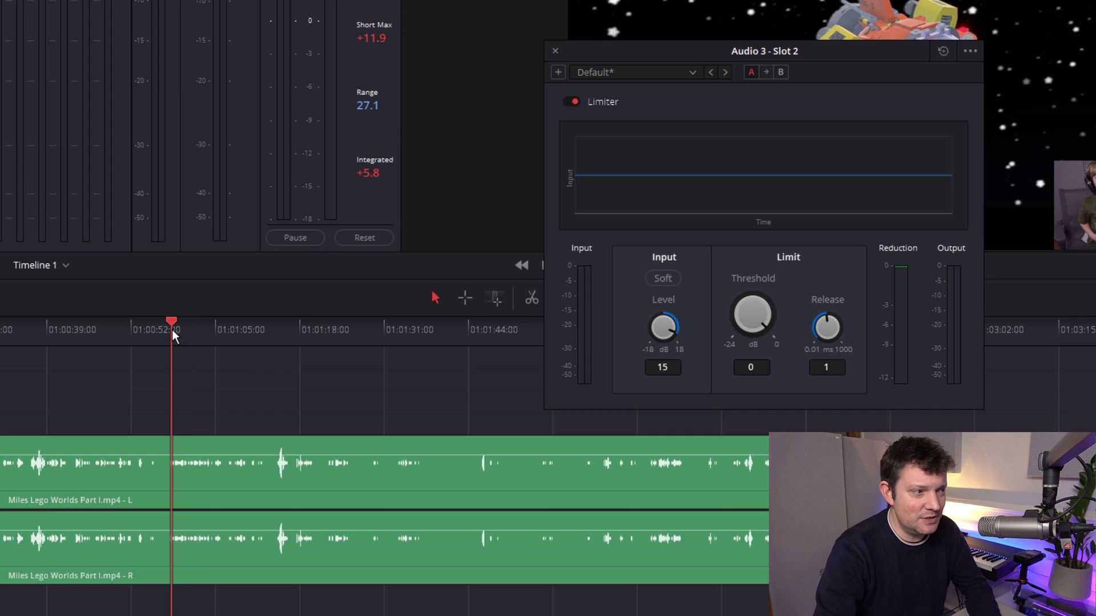
click(275, 331)
drag(272, 467, 278, 420)
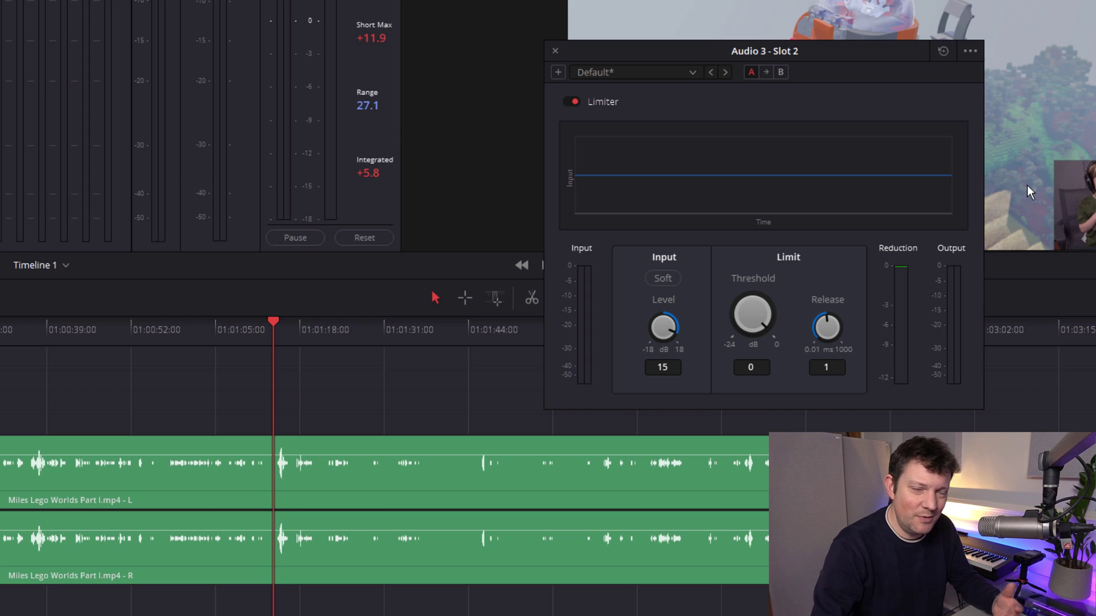
mouse_move(272, 321)
mouse_down()
mouse_move(70, 325)
mouse_move(166, 320)
mouse_up()
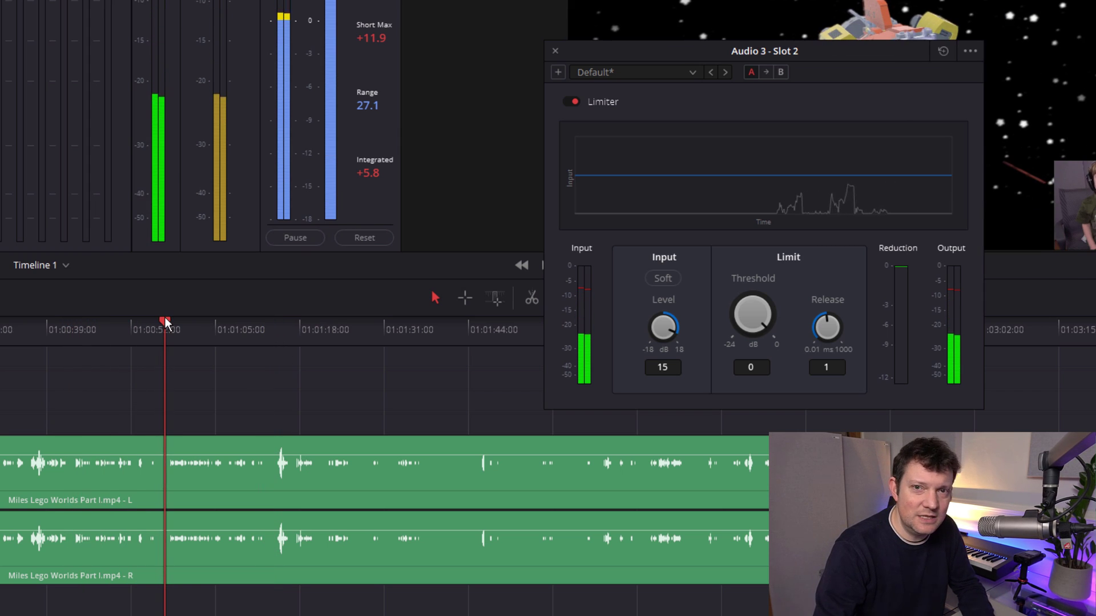
key(space)
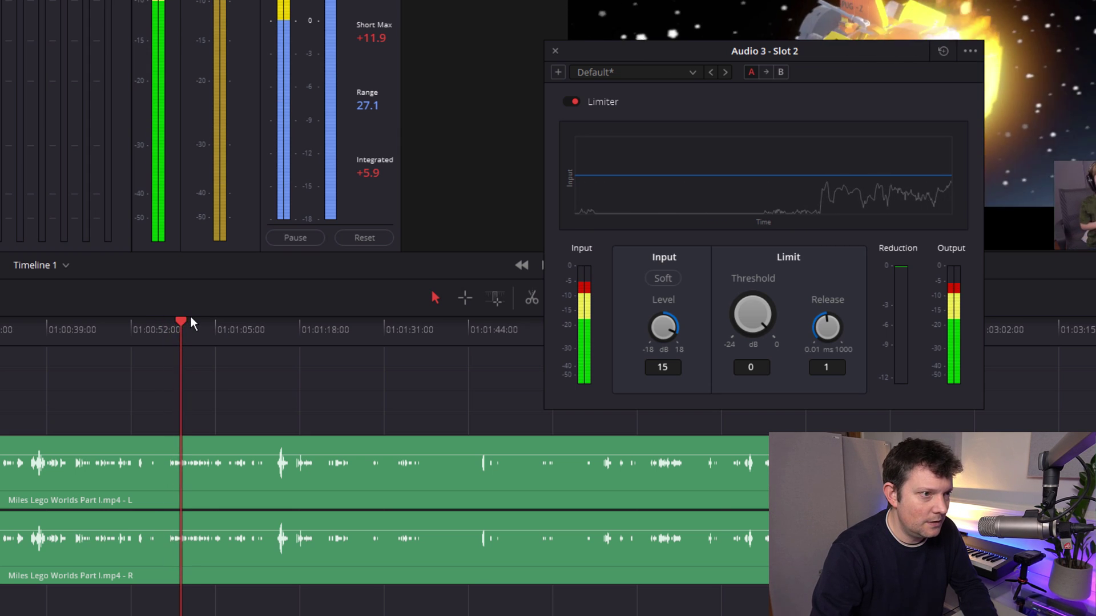
key(space)
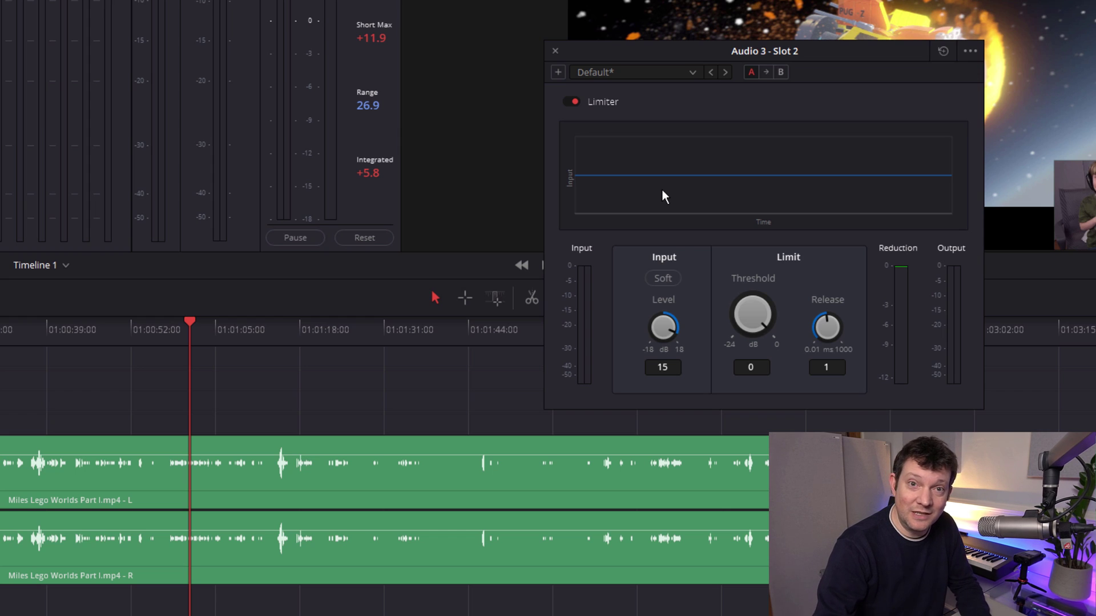
key(space)
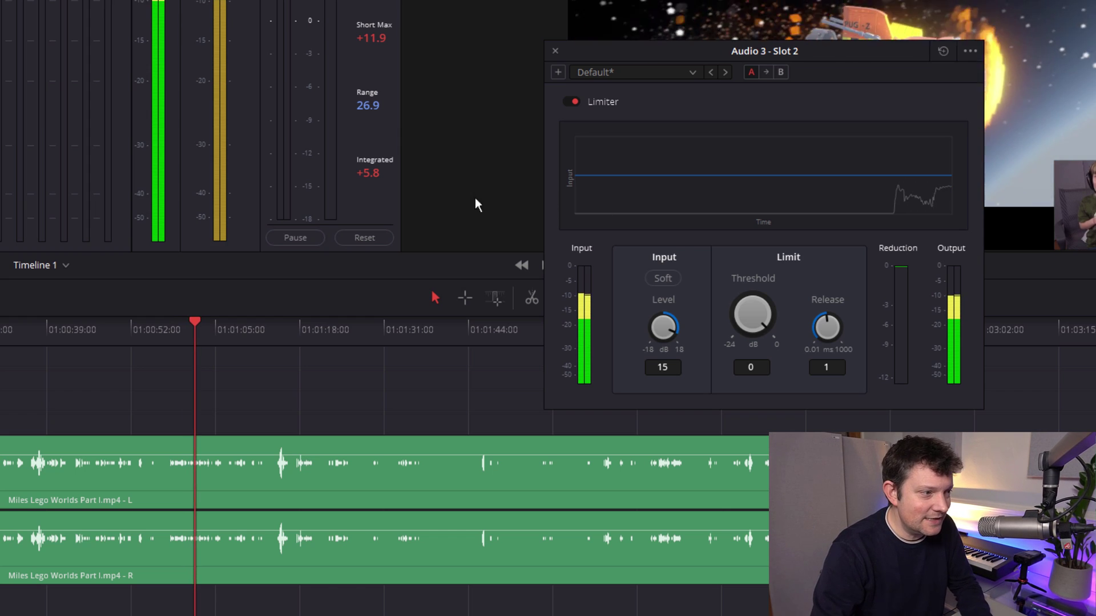
click(255, 333)
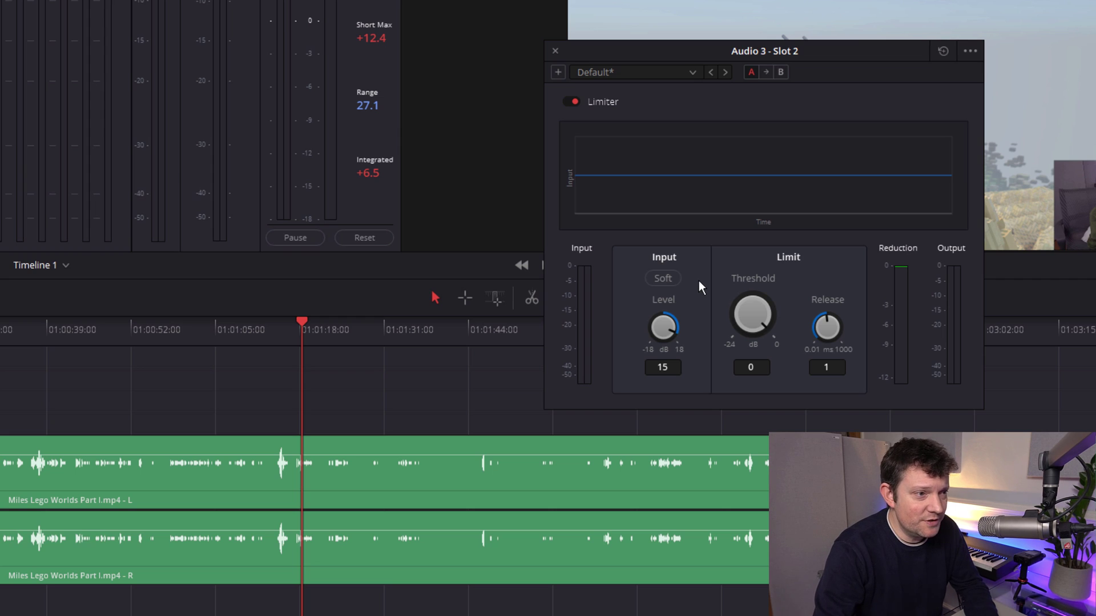
key(Up)
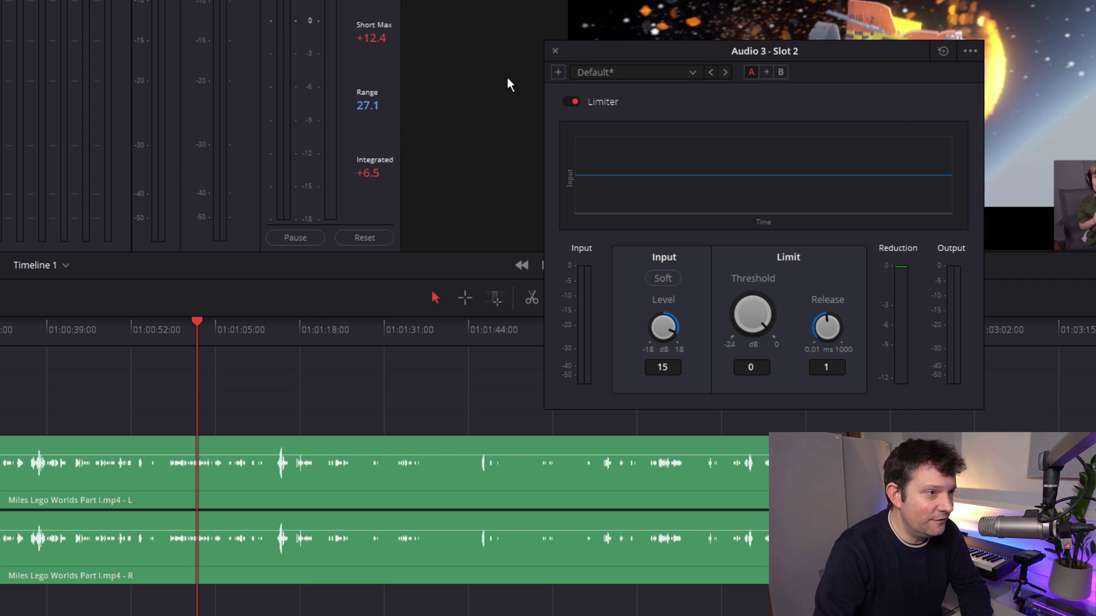